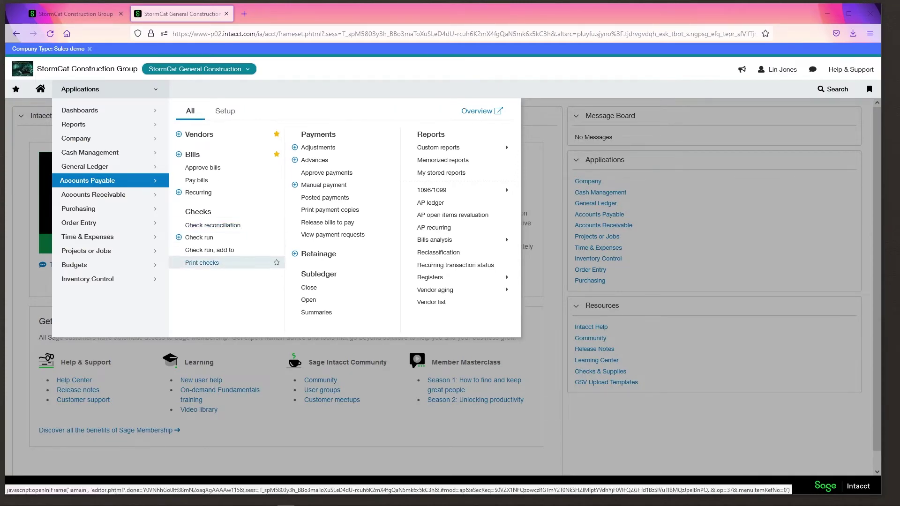
Go to the Accounts Payable Print checks page
click(201, 262)
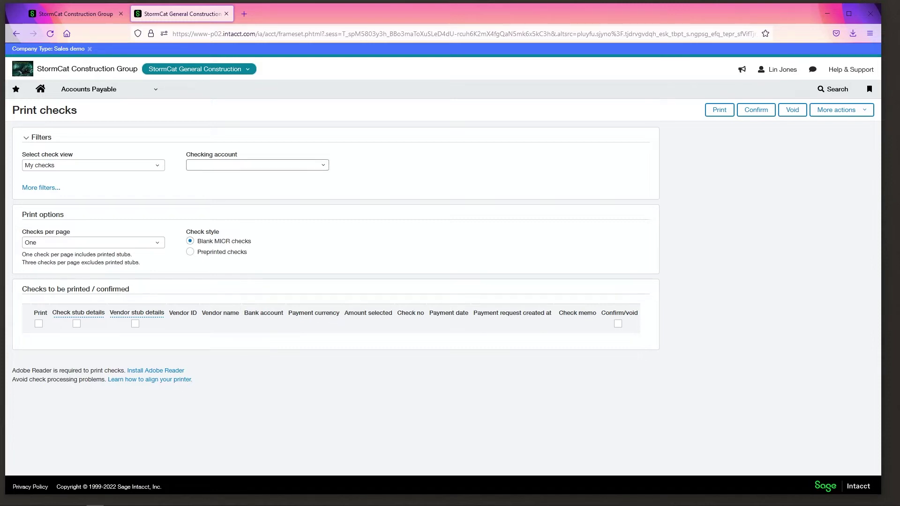
click(256, 164)
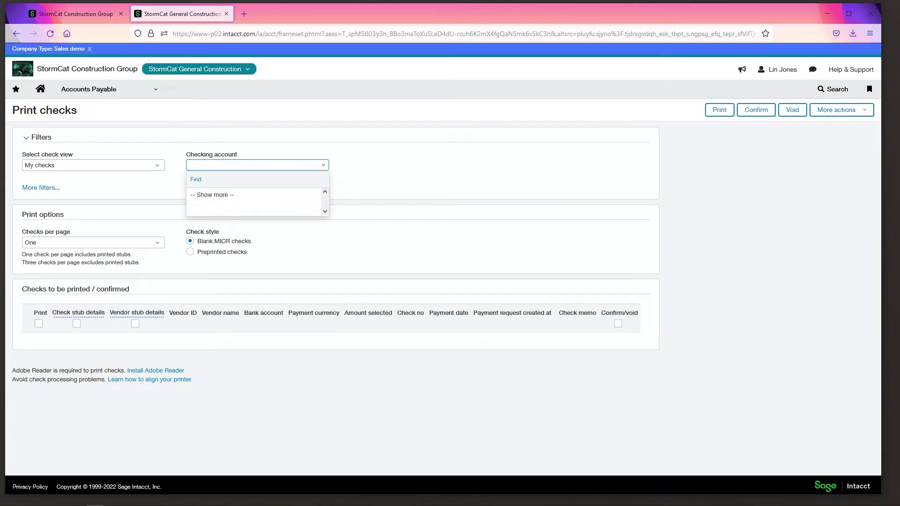
key(Escape)
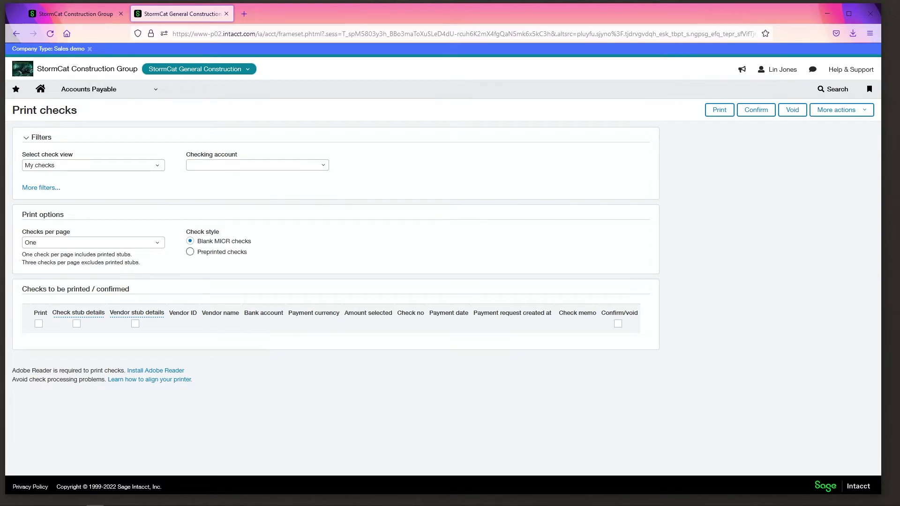
click(190, 253)
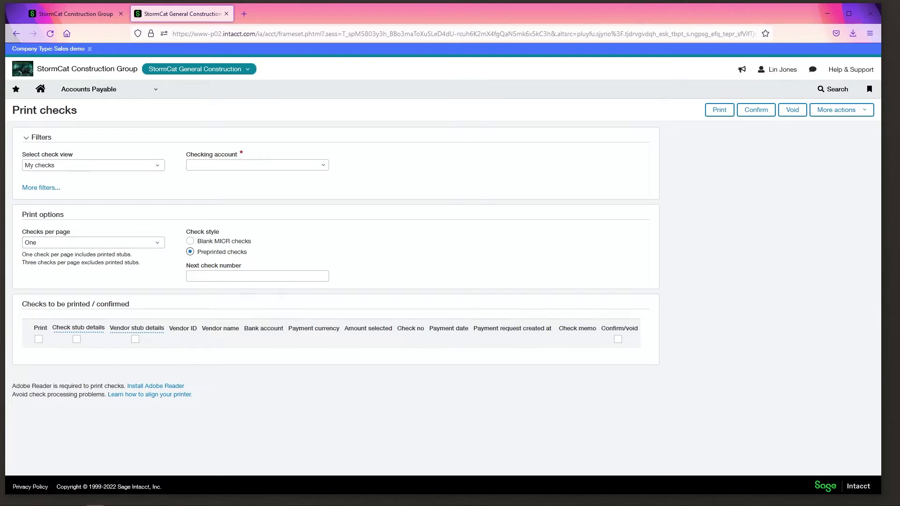
click(257, 164)
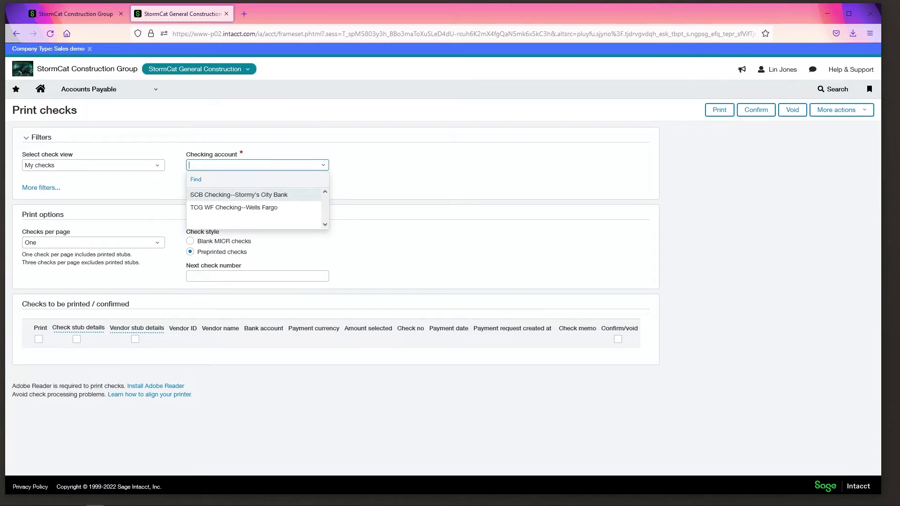
key(Escape)
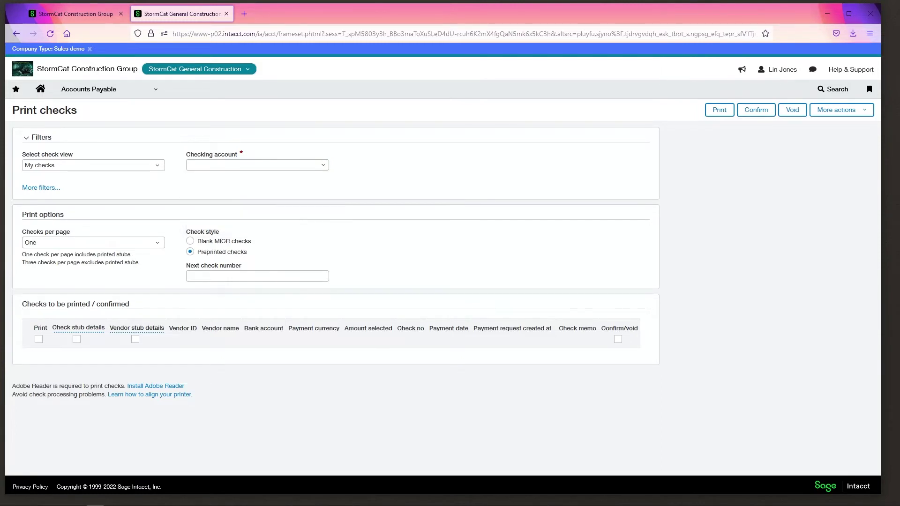
drag(22, 254, 219, 232)
click(190, 241)
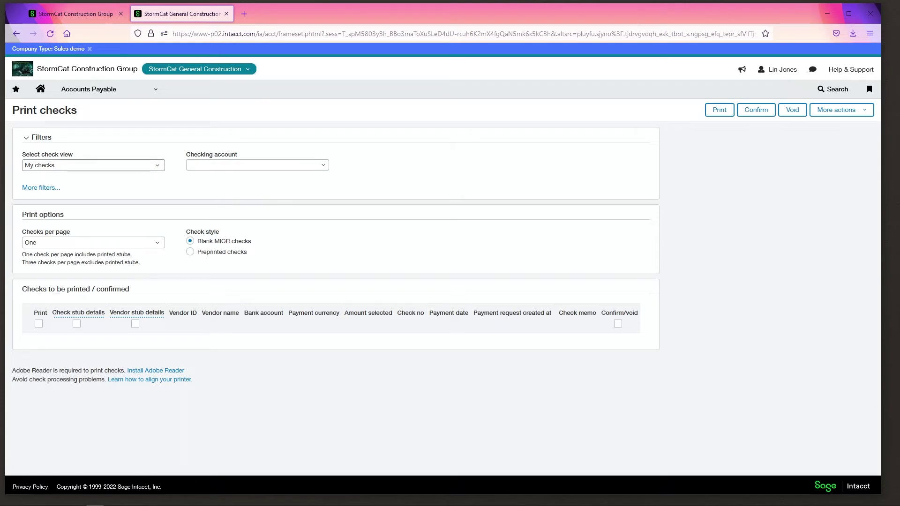
Show checks from all users and switch the check style to preprinted checks
click(93, 164)
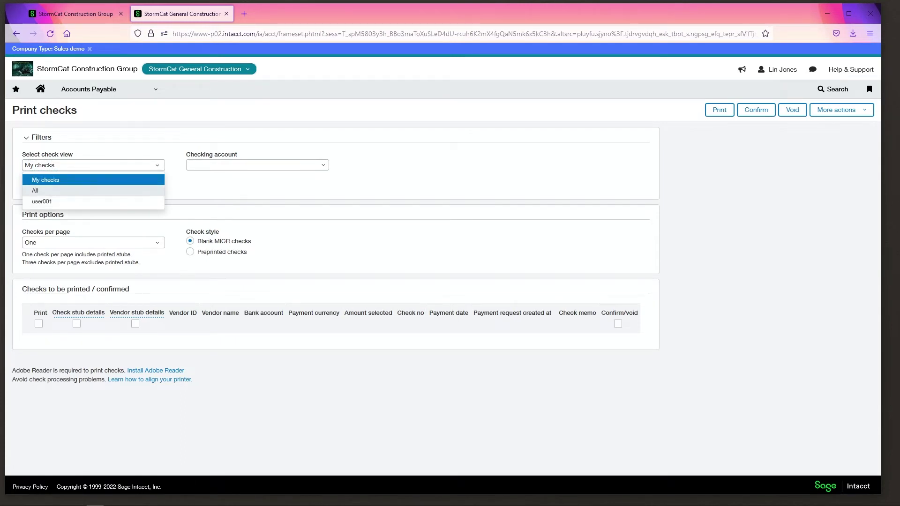
key(Down)
key(Return)
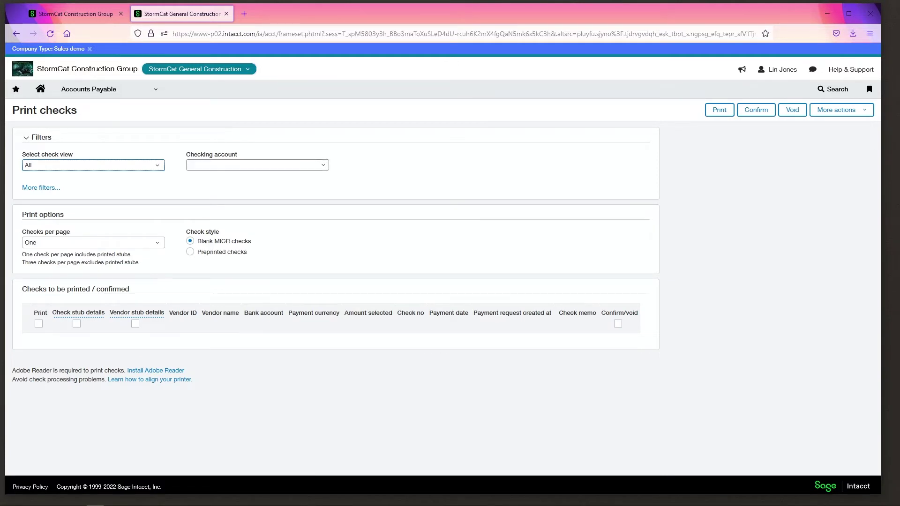
drag(22, 254, 212, 242)
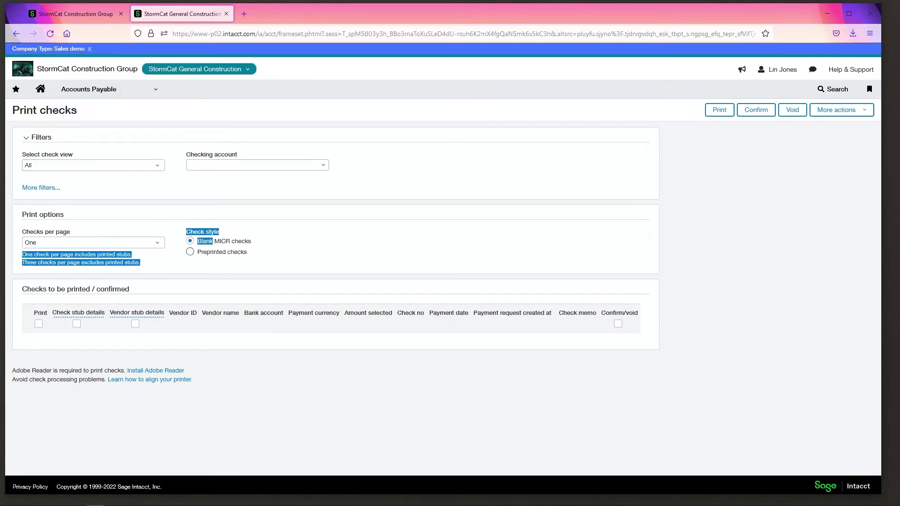
click(212, 242)
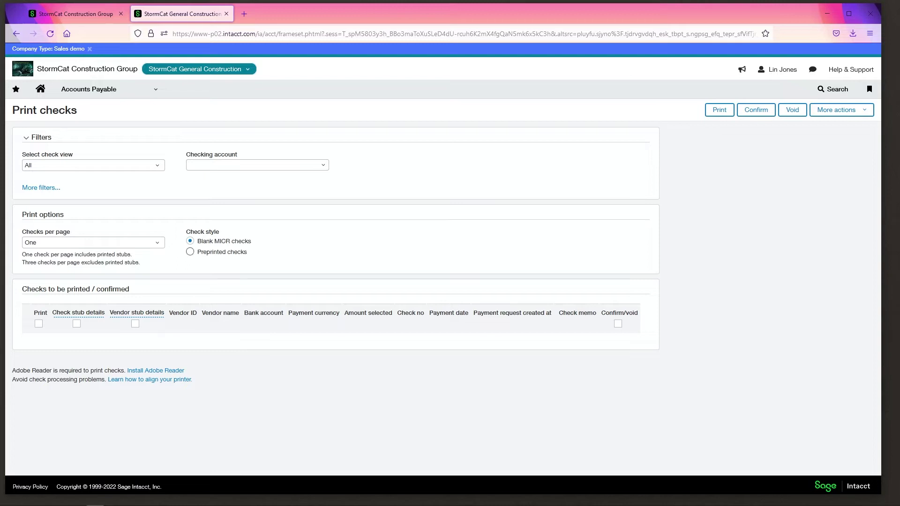
click(190, 252)
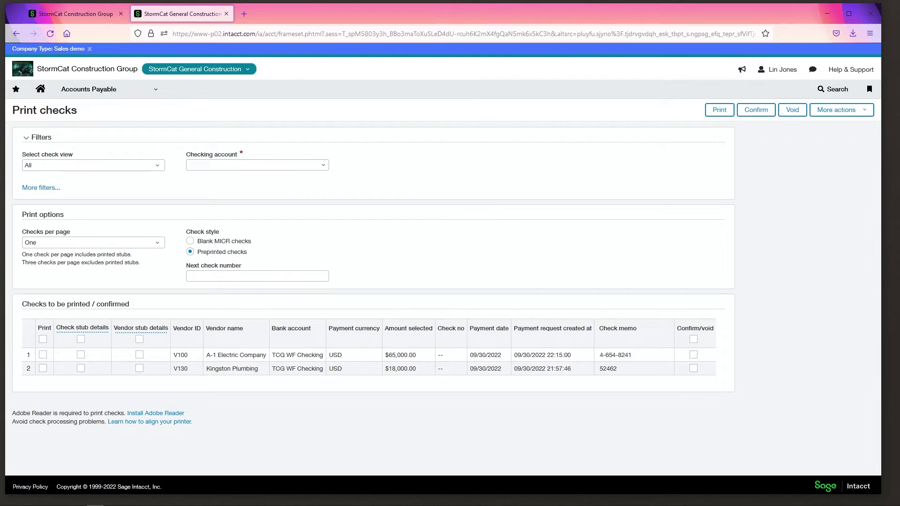
Choose SCB Checking, then settle on TCG WF Checking--Wells Fargo with next check number 10008
click(257, 165)
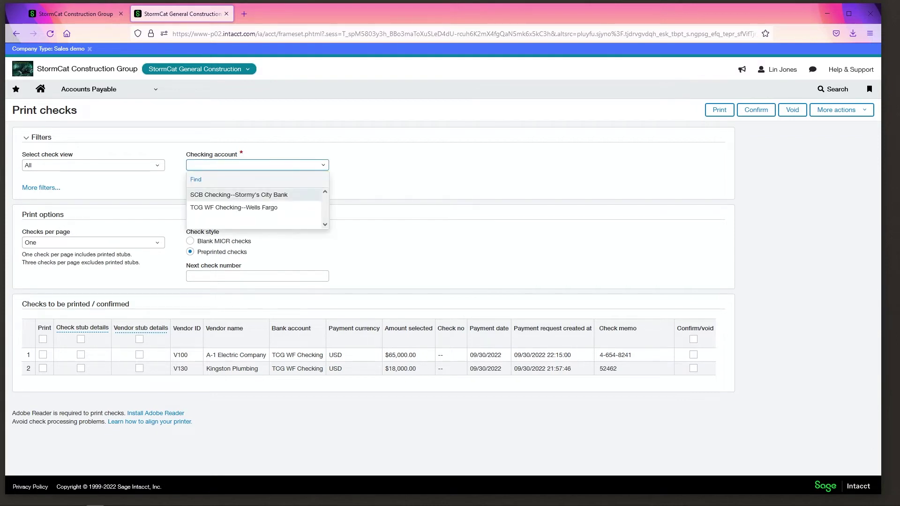
key(Return)
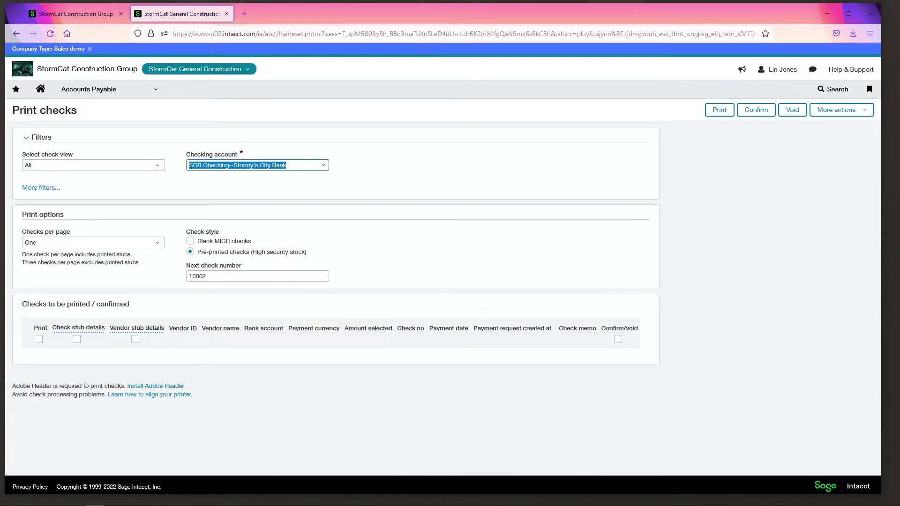
key(alt+Down)
key(Down)
key(Return)
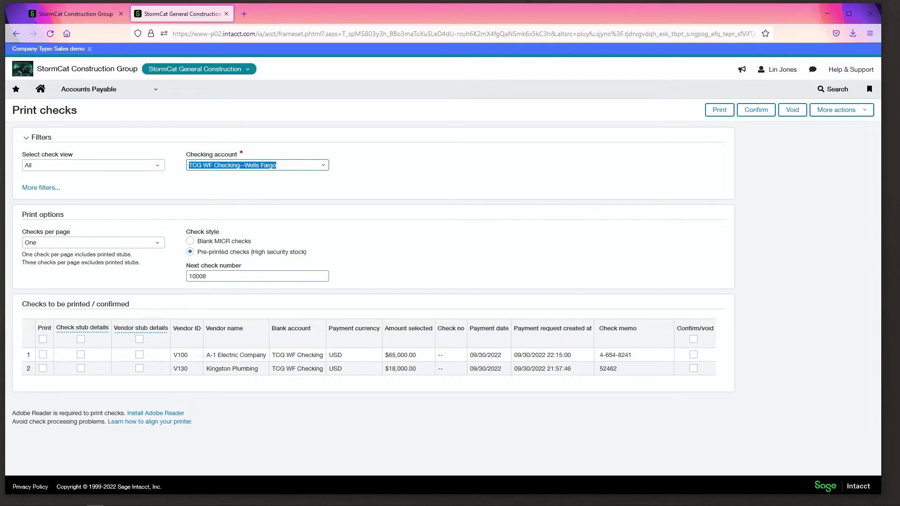
click(267, 276)
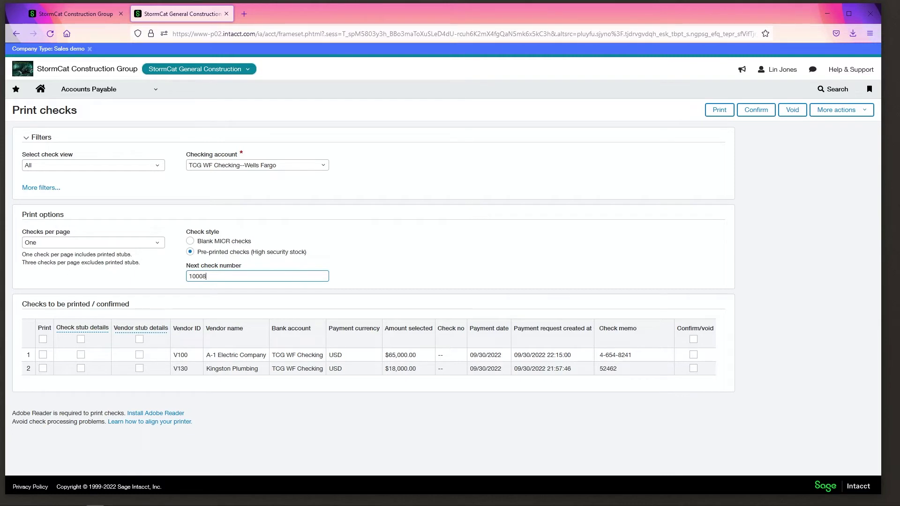
Toggle Confirm/void on both rows off again and leave only the A-1 Electric Company check marked to print
click(42, 355)
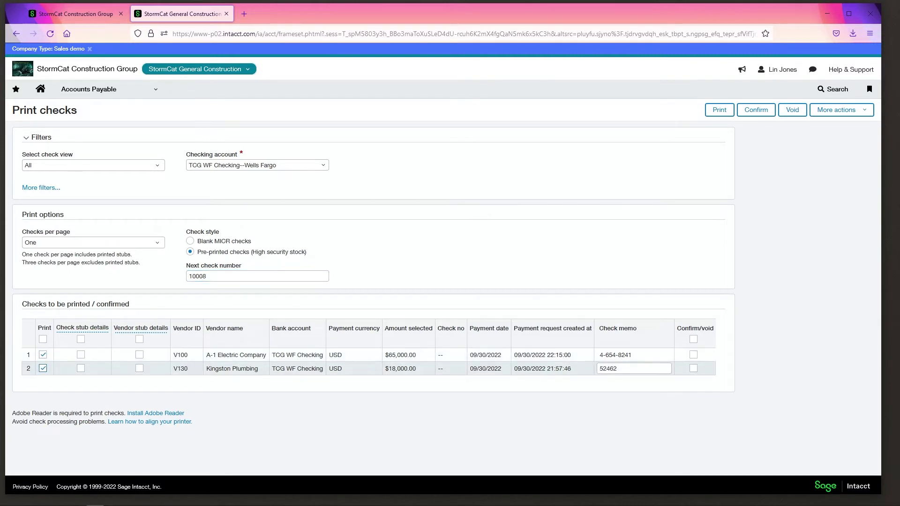
click(693, 355)
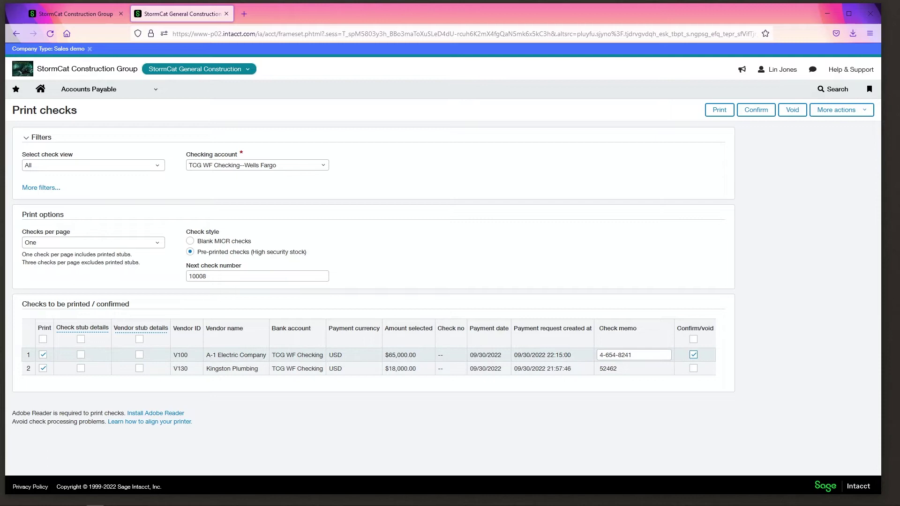
click(693, 369)
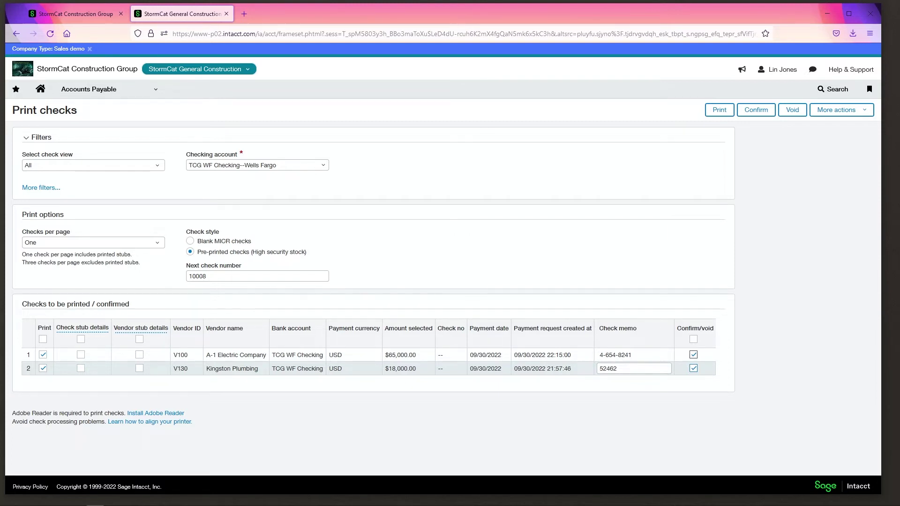
click(693, 354)
click(694, 369)
click(43, 369)
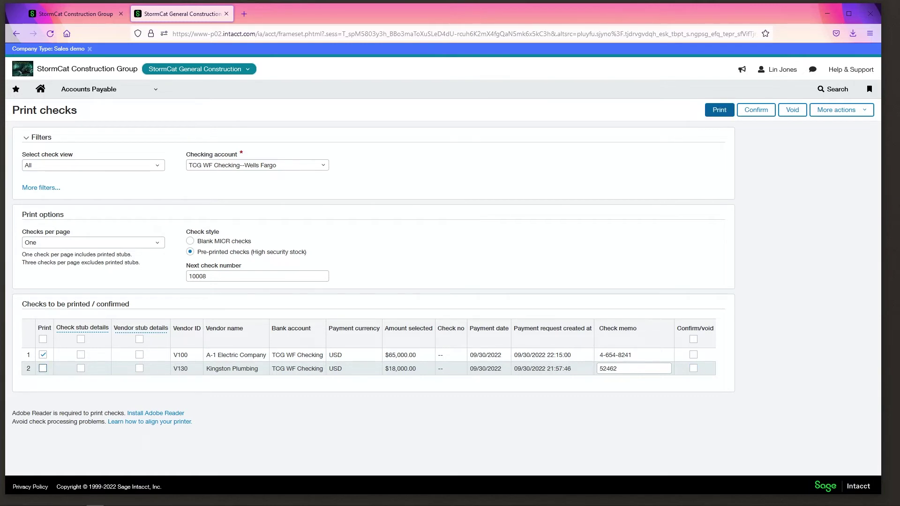
Print the A-1 Electric Company check, review the PDF payee area, then return to Print checks
click(720, 110)
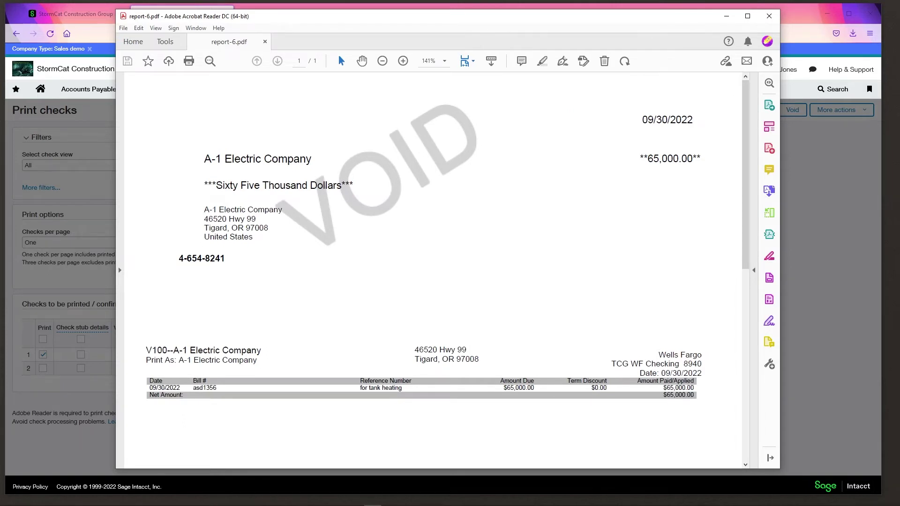
drag(181, 128, 480, 295)
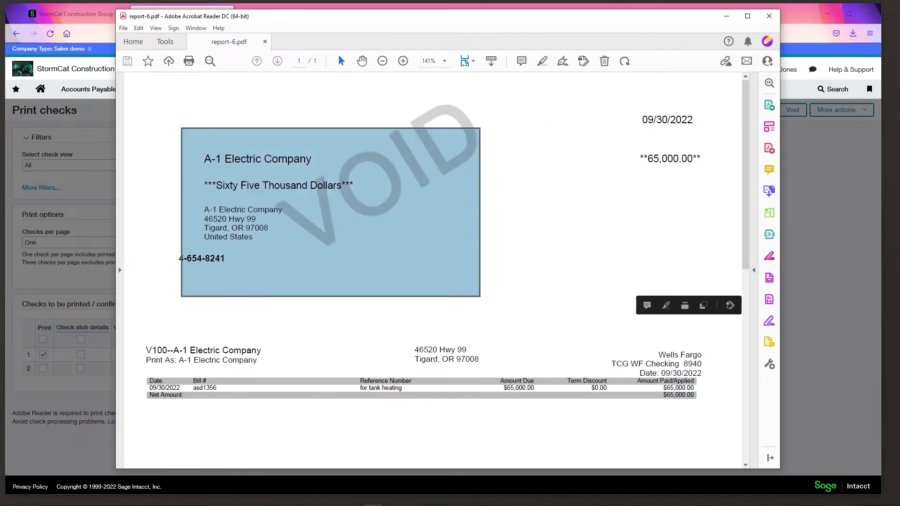
scroll(169, 231, down, 3)
click(170, 230)
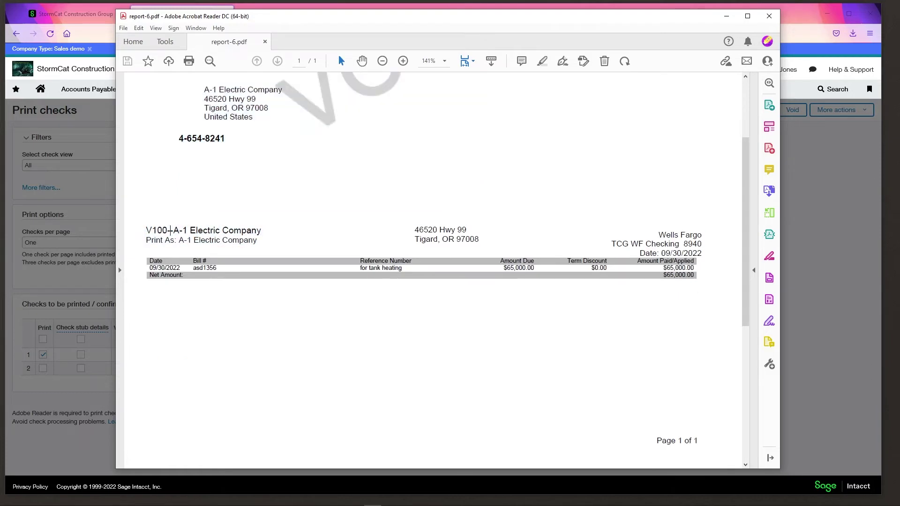
drag(169, 230, 352, 460)
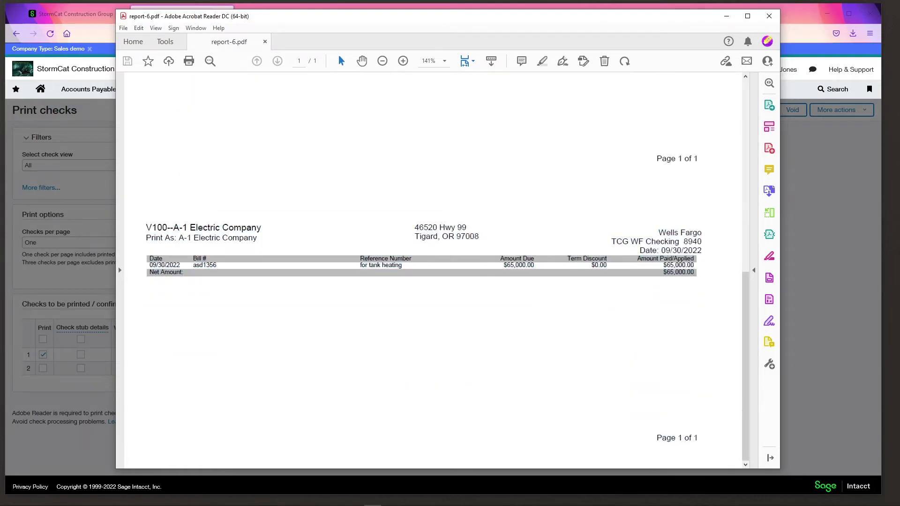
scroll(430, 270, up, 4)
scroll(430, 271, up, 4)
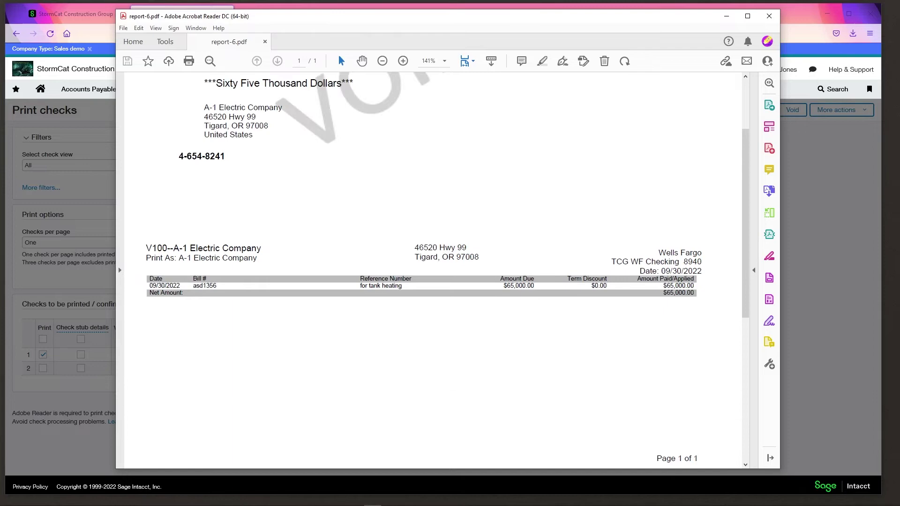
scroll(429, 271, up, 3)
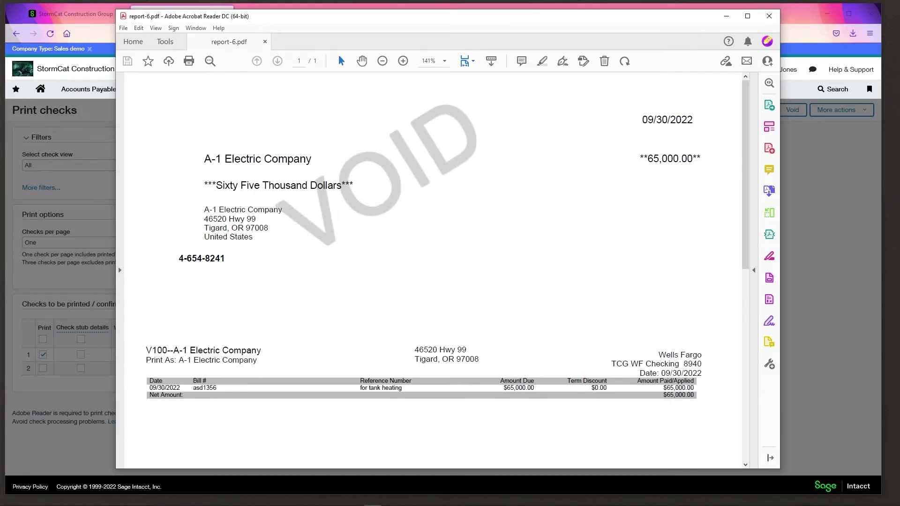
click(726, 16)
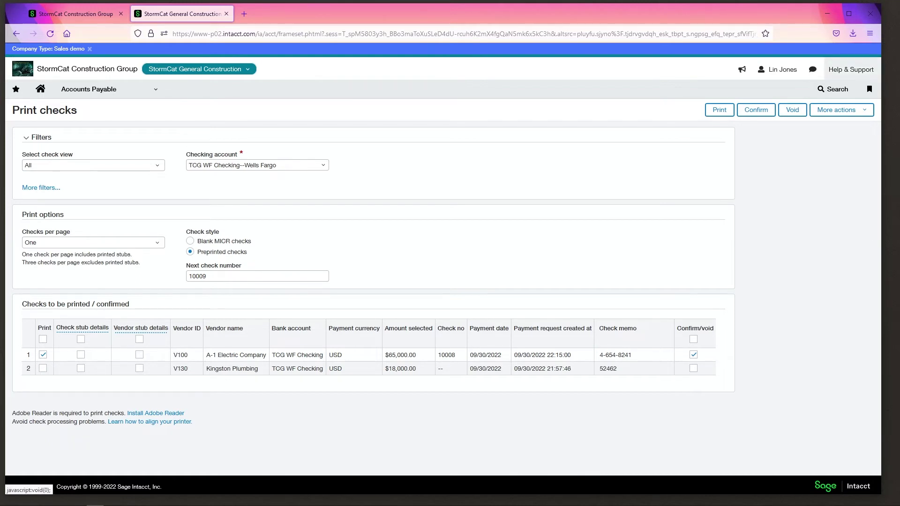
Reprint the A-1 check with check stub and vendor stub details included, leaving it unconfirmed
click(851, 69)
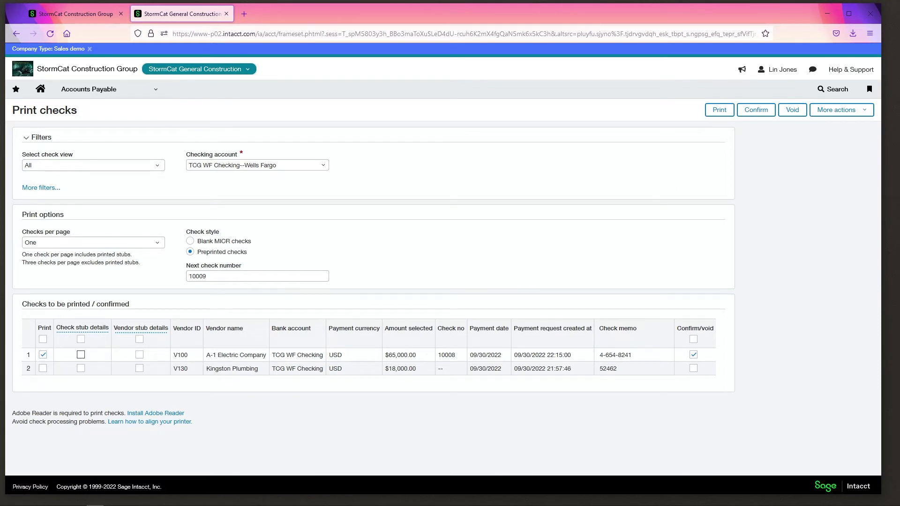
click(81, 354)
click(140, 355)
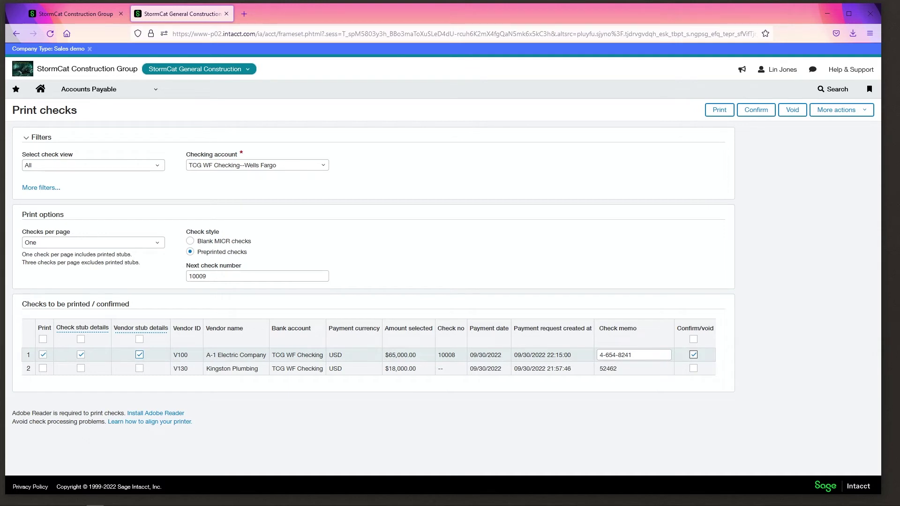
click(693, 355)
click(720, 110)
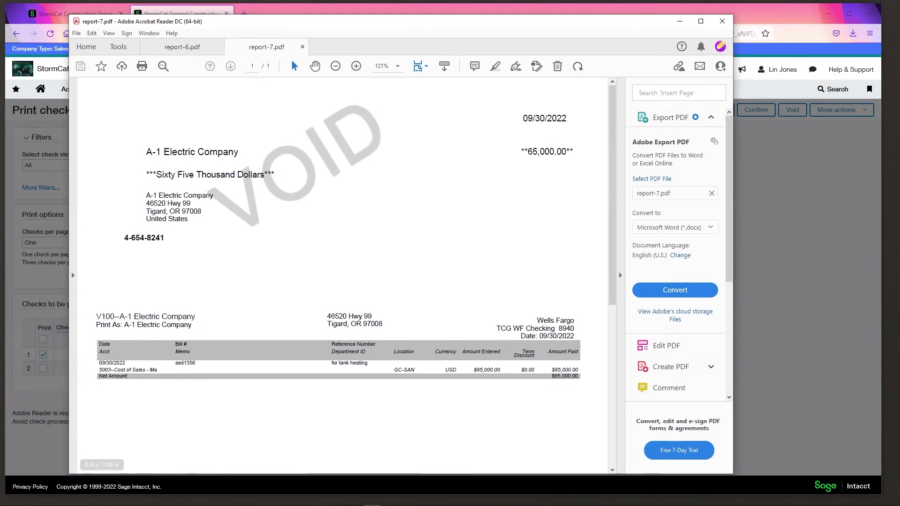
scroll(341, 275, down, 2)
scroll(341, 275, down, 3)
scroll(341, 274, up, 5)
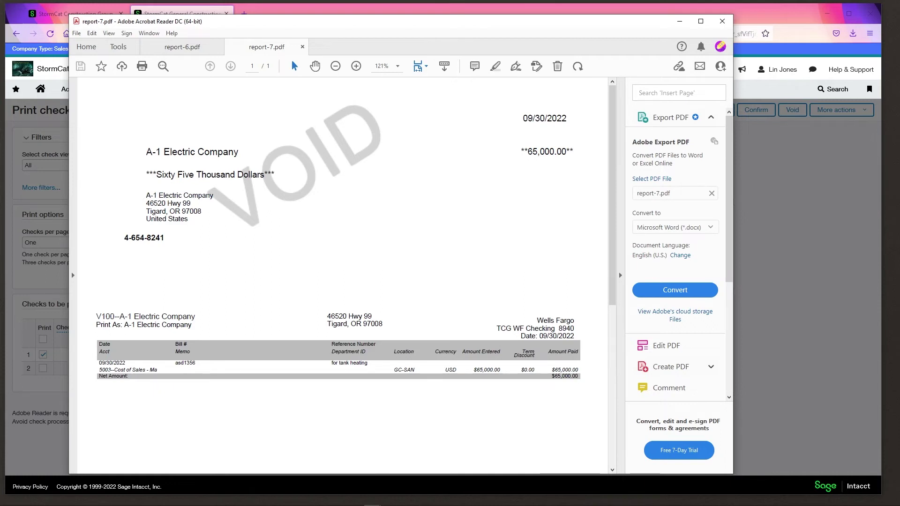
Flip between report-6.pdf and report-7.pdf to compare the checks, then close Acrobat Reader
click(180, 46)
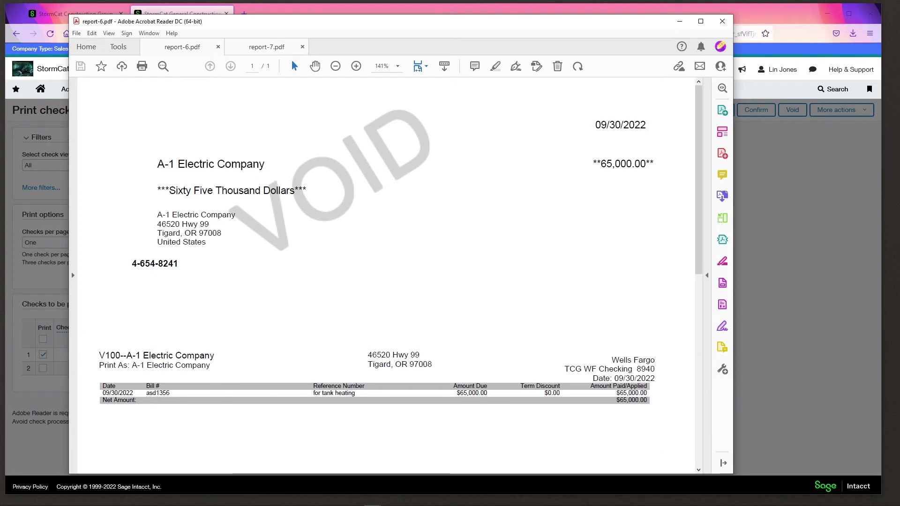
click(266, 47)
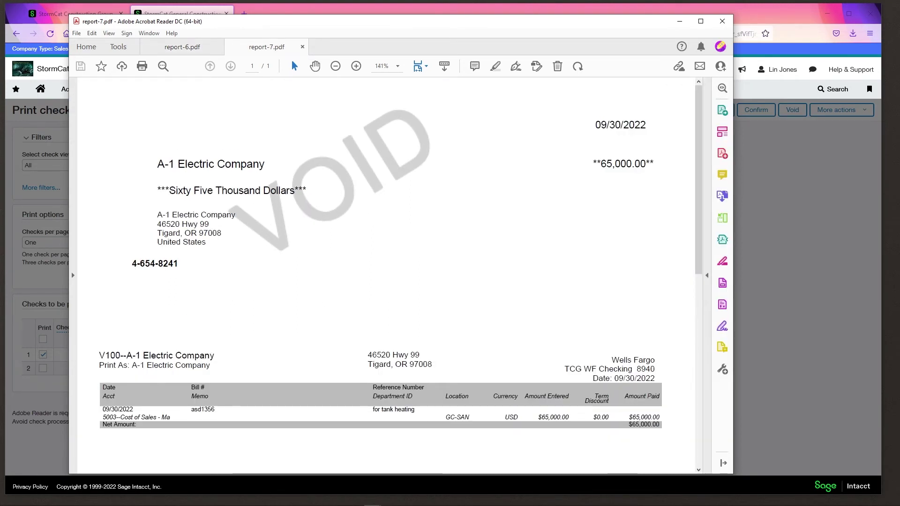
key(ctrl+shift+Tab)
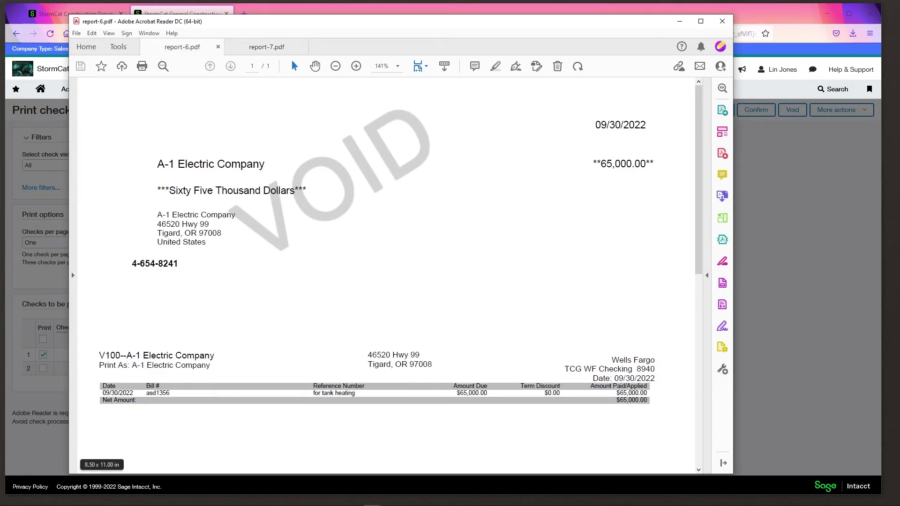
key(ctrl+Tab)
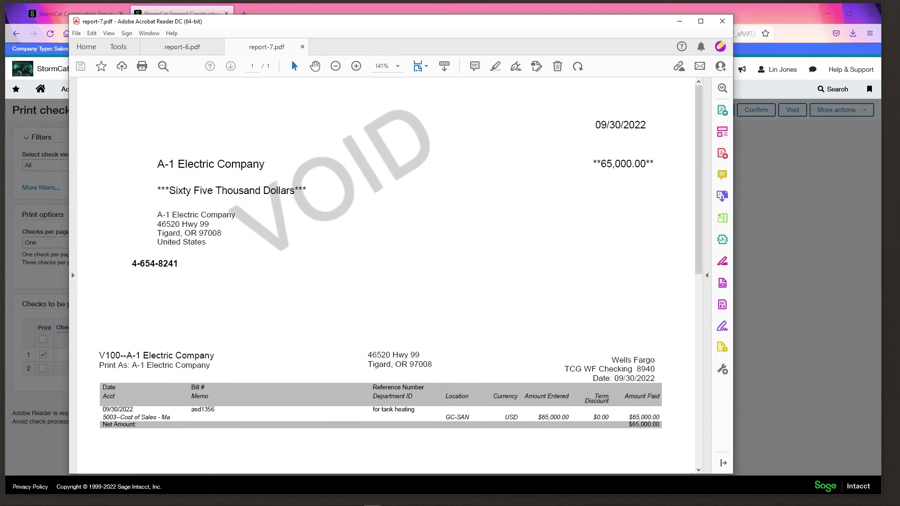
key(ctrl+shift+Tab)
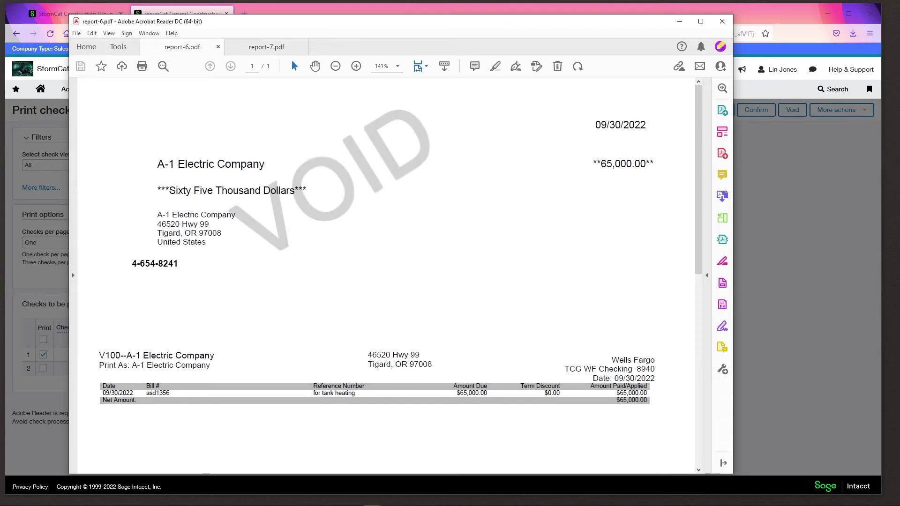
key(alt+Tab)
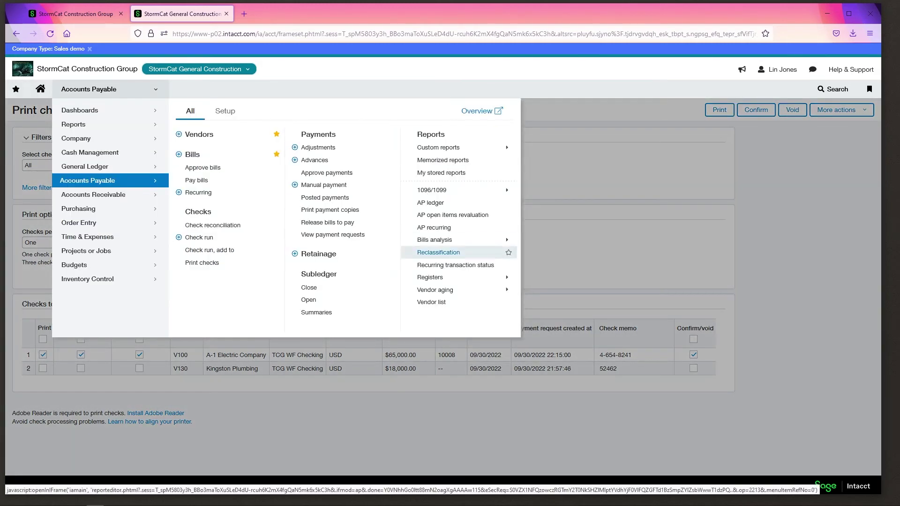
Leave Print checks and go to the Posted payments list
click(90, 89)
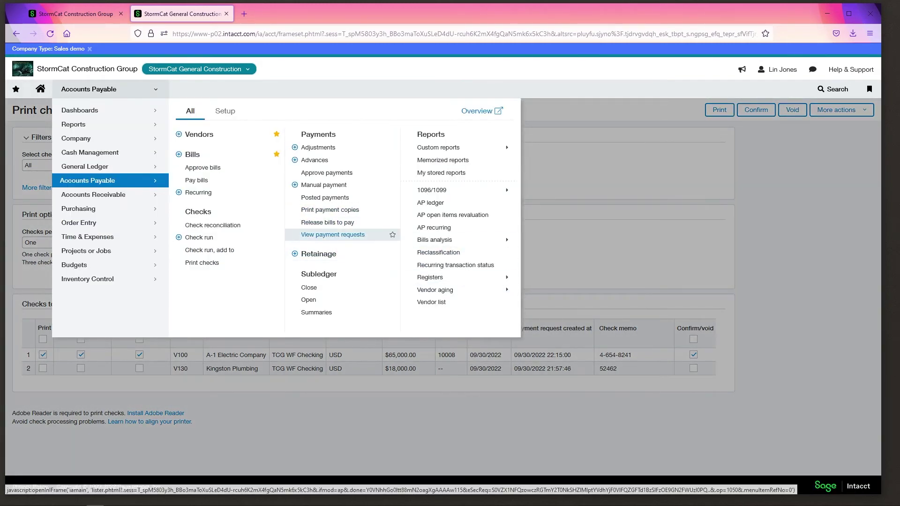
click(325, 198)
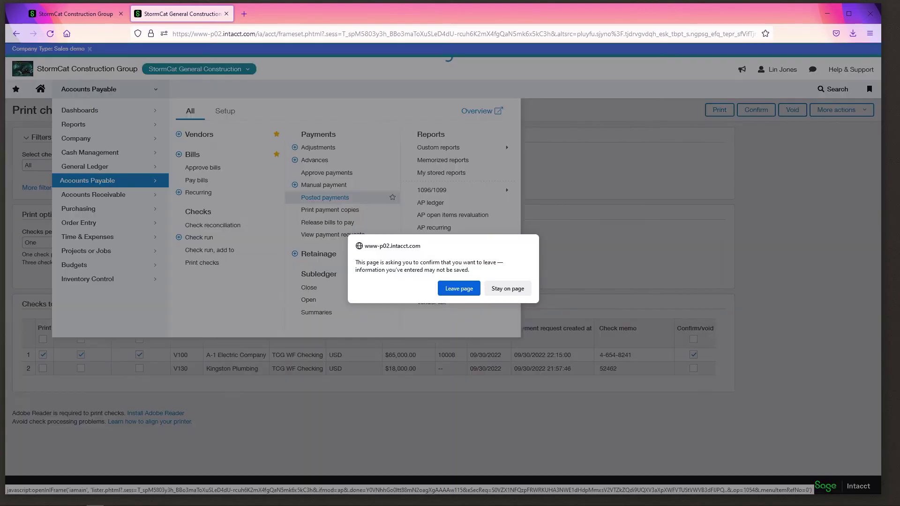
click(459, 289)
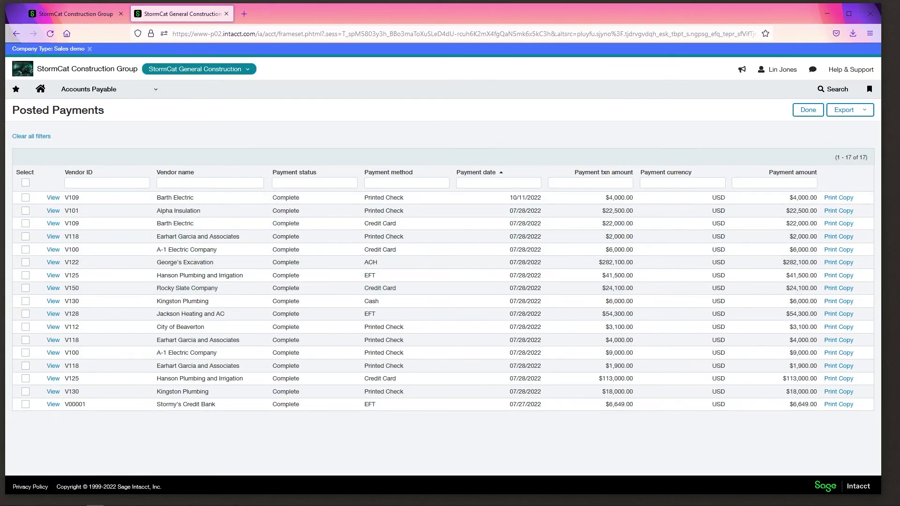
Return to a fresh Print checks page from the Accounts Payable menu
click(105, 89)
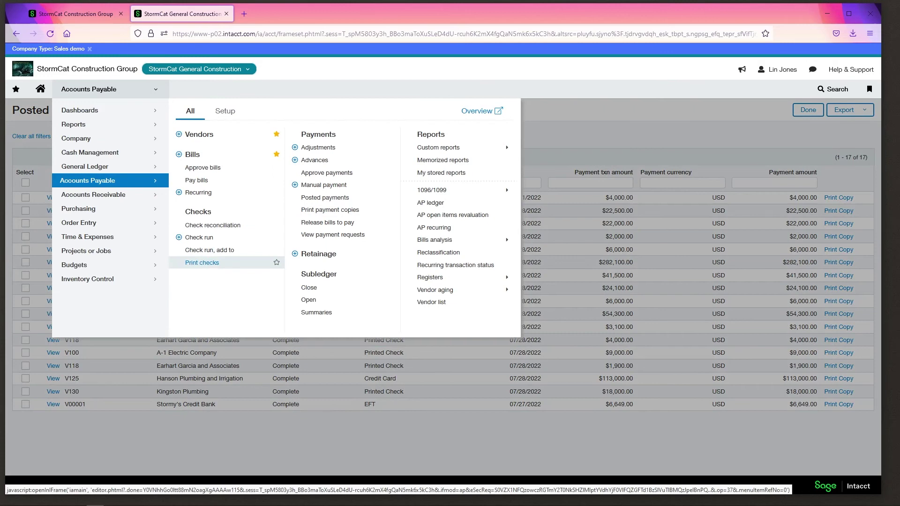
click(203, 262)
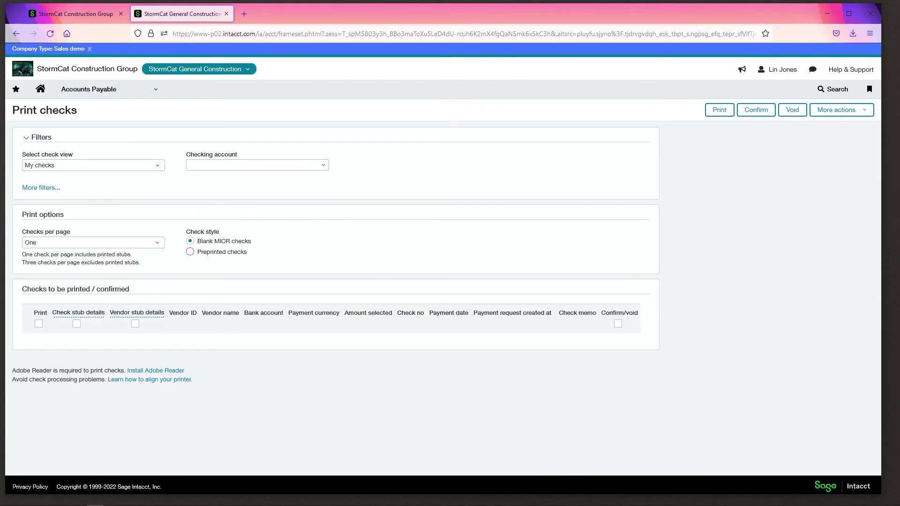
Set preprinted checks, TCG WF Checking--Wells Fargo account, and the All check view
click(190, 251)
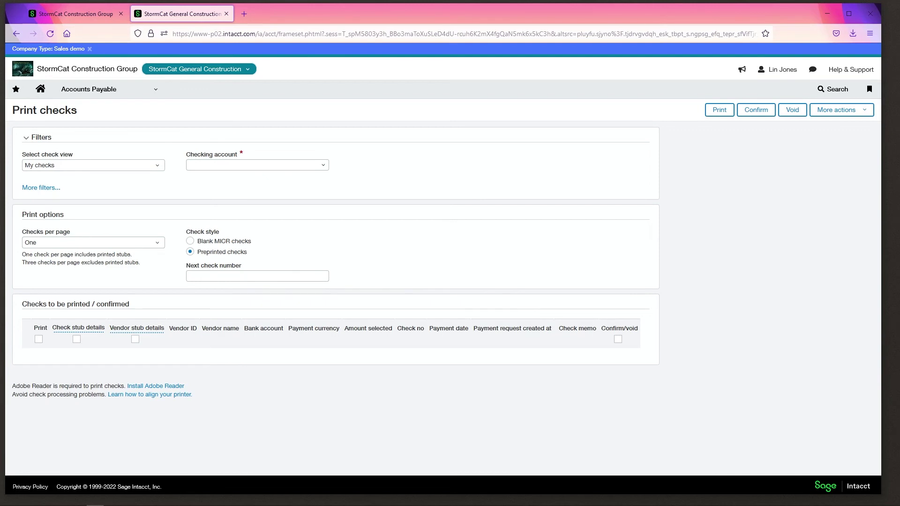
click(257, 164)
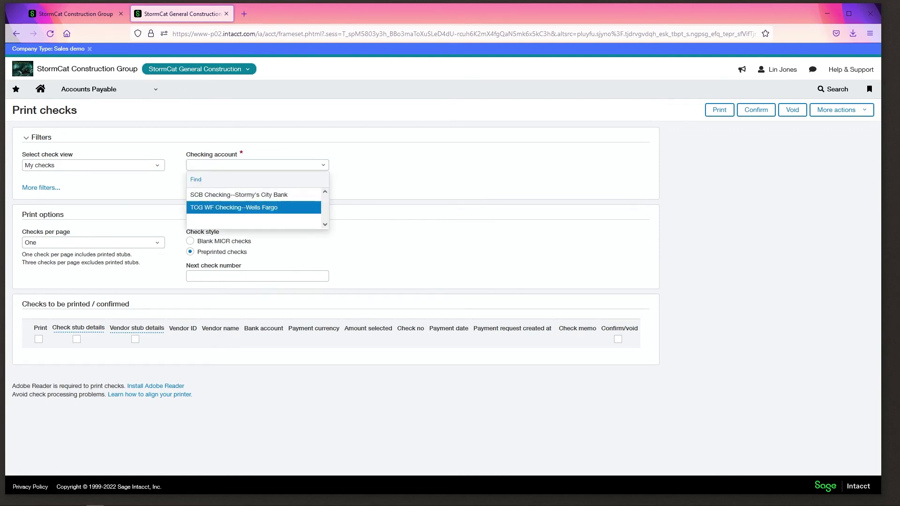
key(Return)
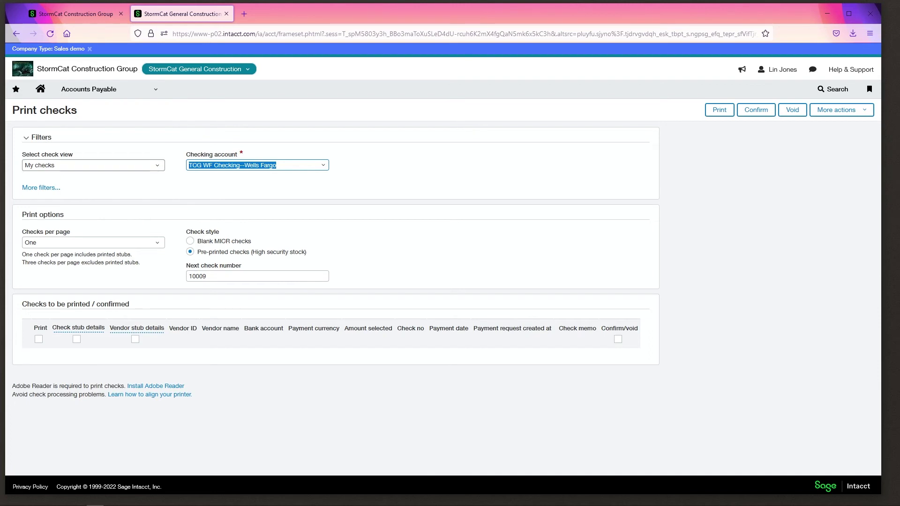
click(93, 165)
click(43, 191)
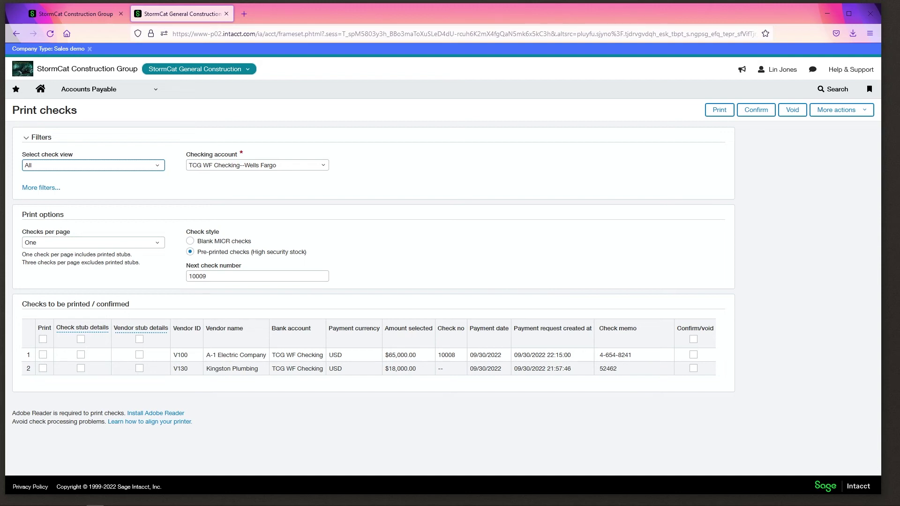
Attempt to confirm the Kingston Plumbing check, which fails as still approved
click(694, 368)
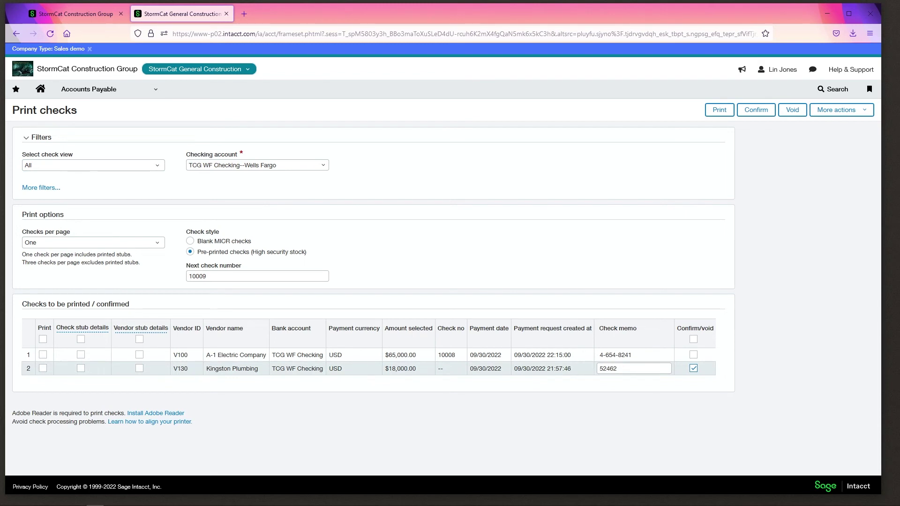
click(756, 110)
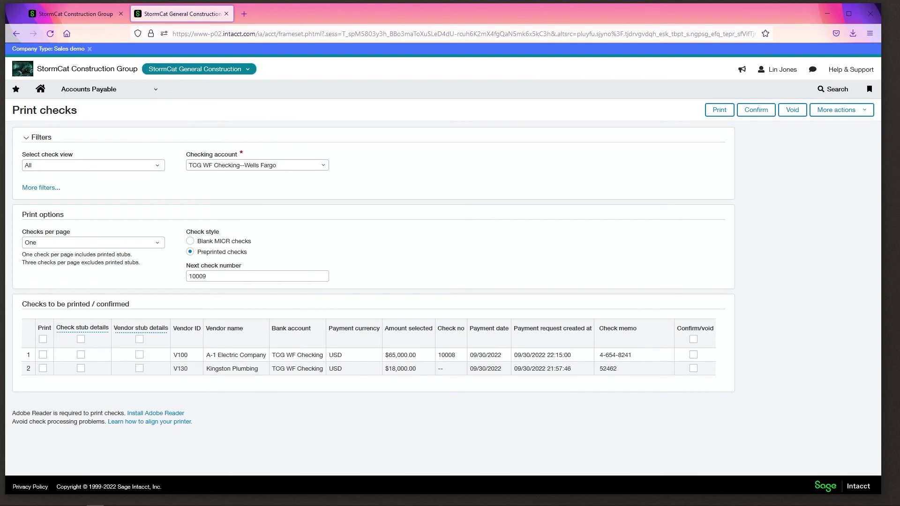
Confirm the A-1 Electric Company check and go to Posted payments to see it listed
click(694, 354)
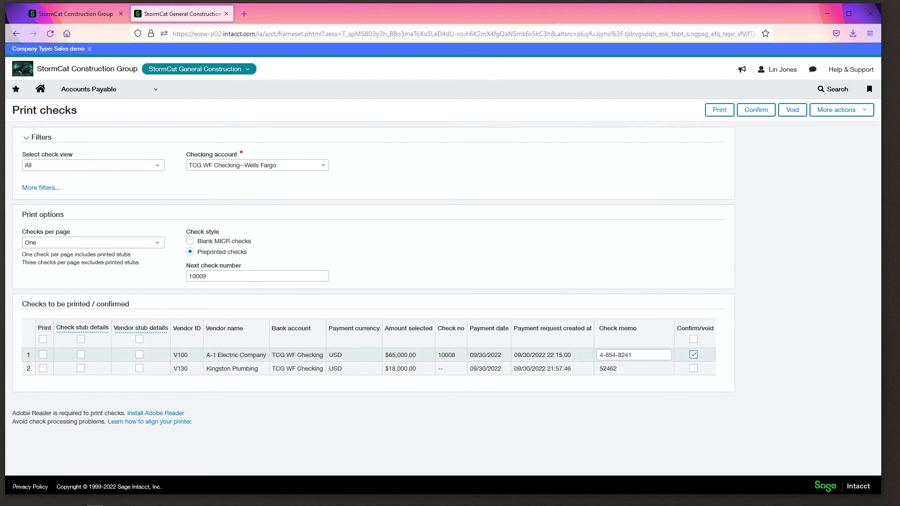
click(756, 110)
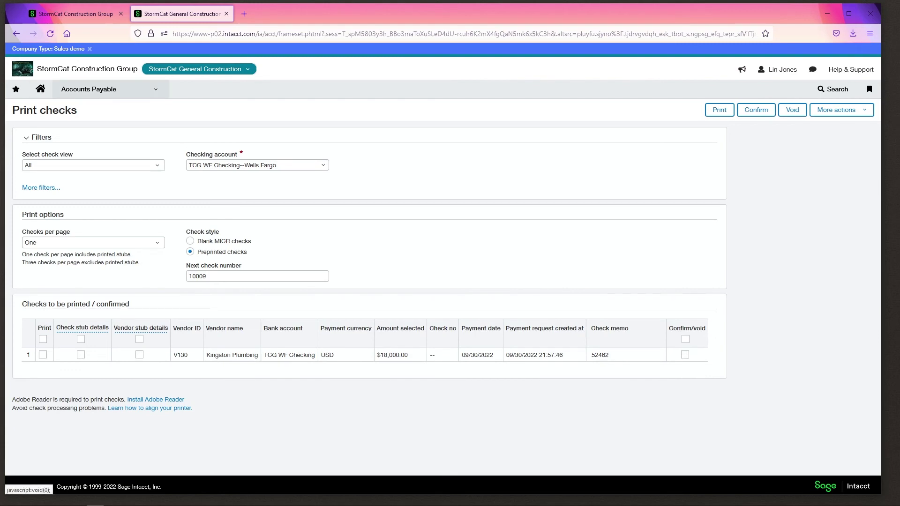
click(89, 89)
click(325, 198)
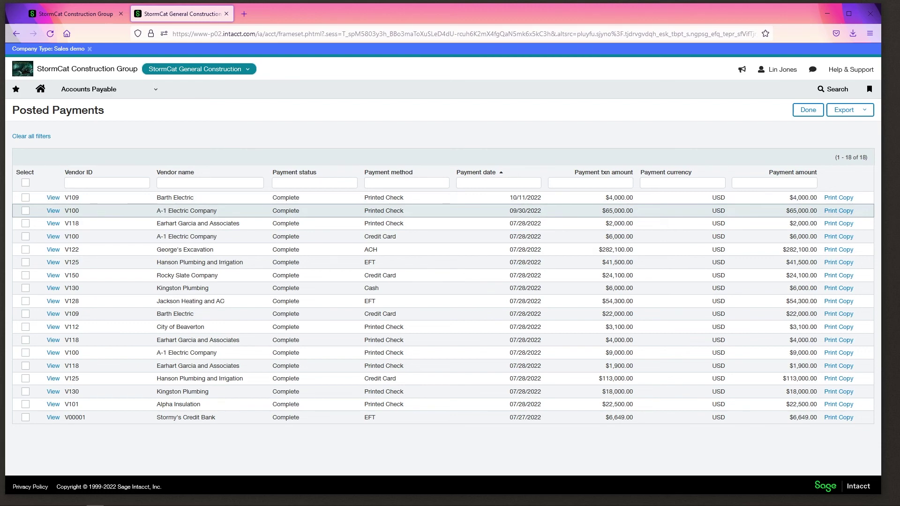
Return to a fresh Print checks page, then reopen the Accounts Payable page list
click(89, 88)
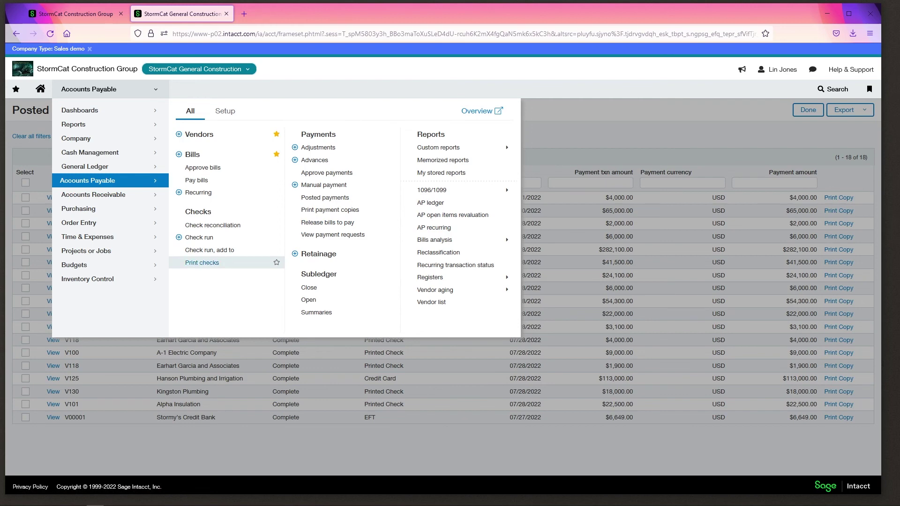
click(202, 262)
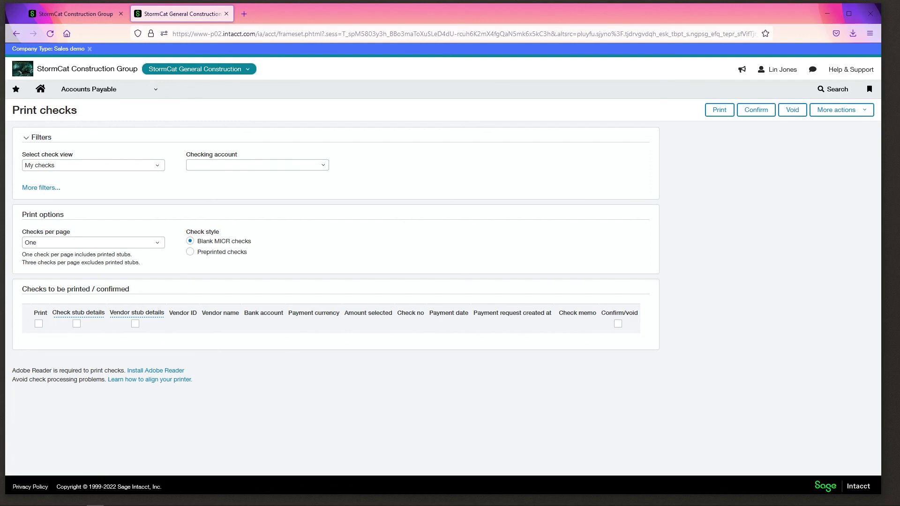
click(98, 89)
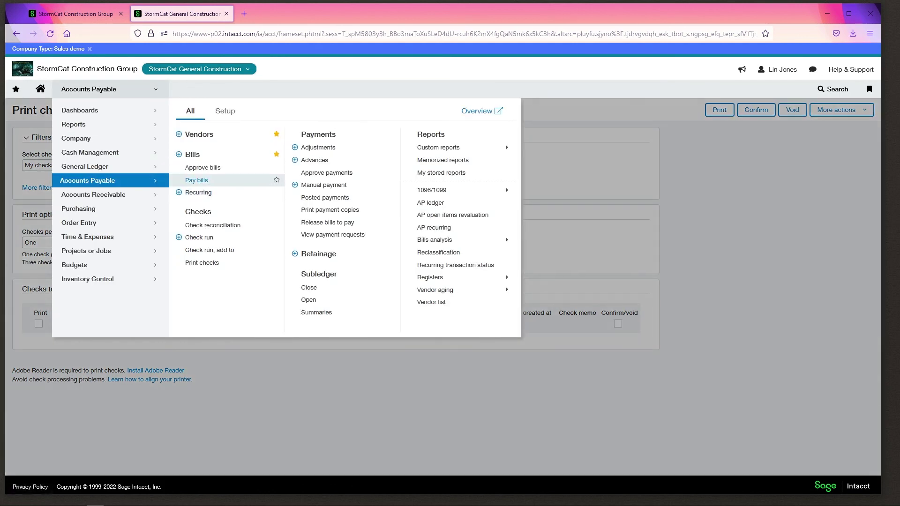